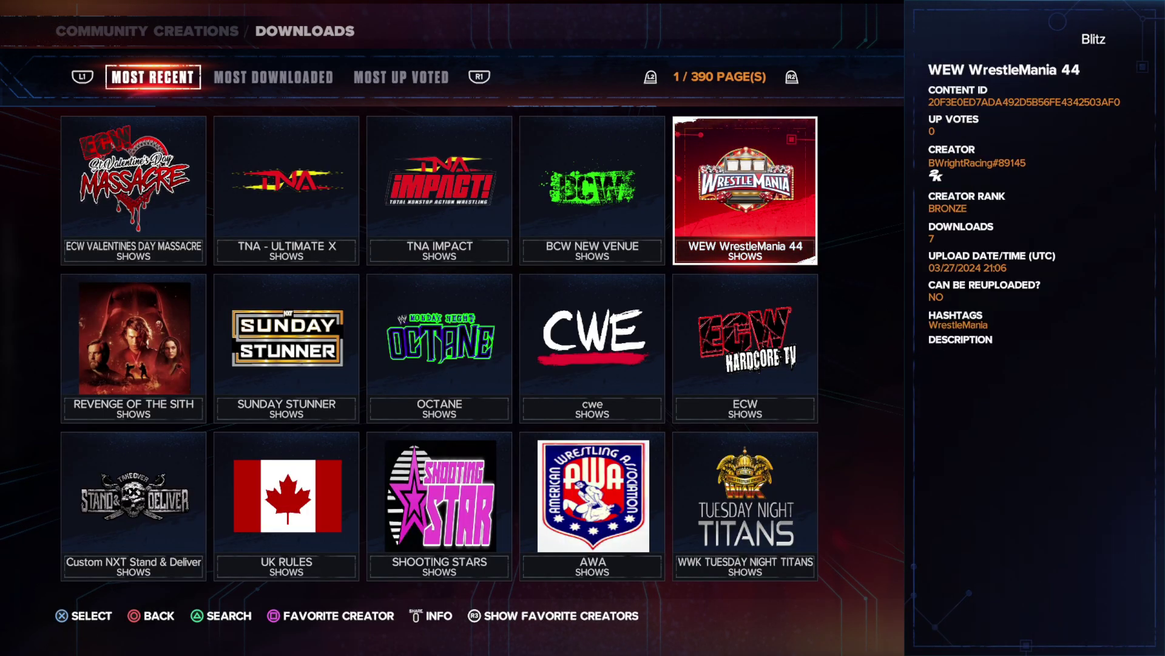
Step: Sort the community show downloads by Most Downloaded to bring up TNA IMPACT 2024
key(e)
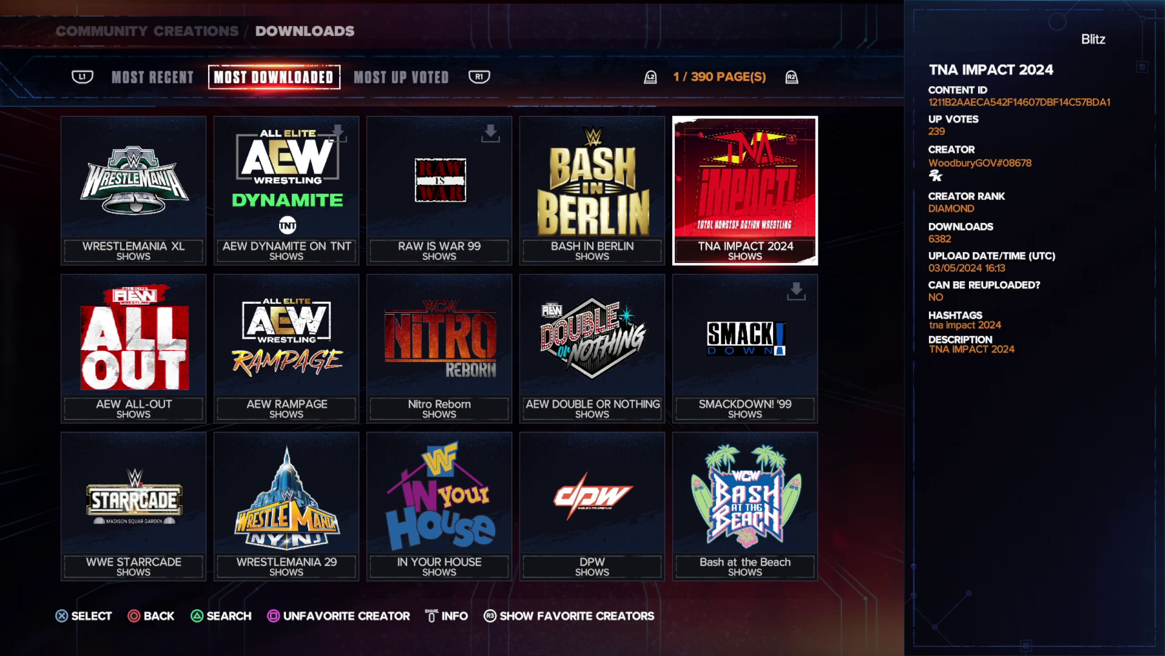
Step: Attempt the TNA IMPACT 2024 download, acknowledge the 49.73 MB space shortfall, and return to Most Downloaded
key(Left)
key(Right)
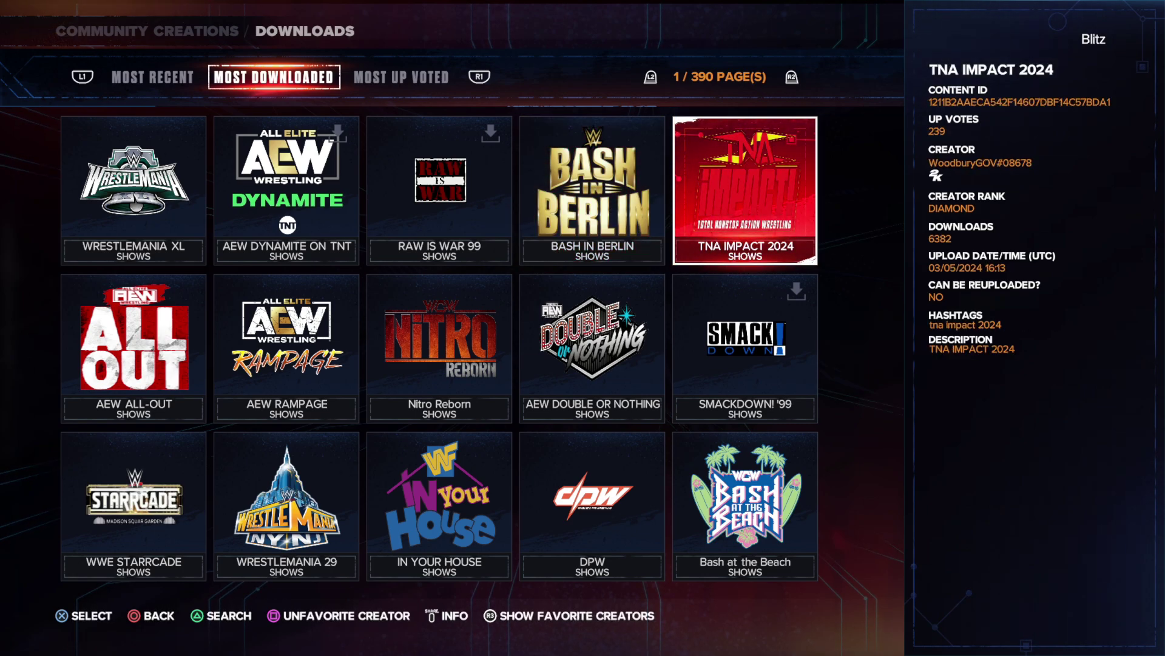
key(Escape)
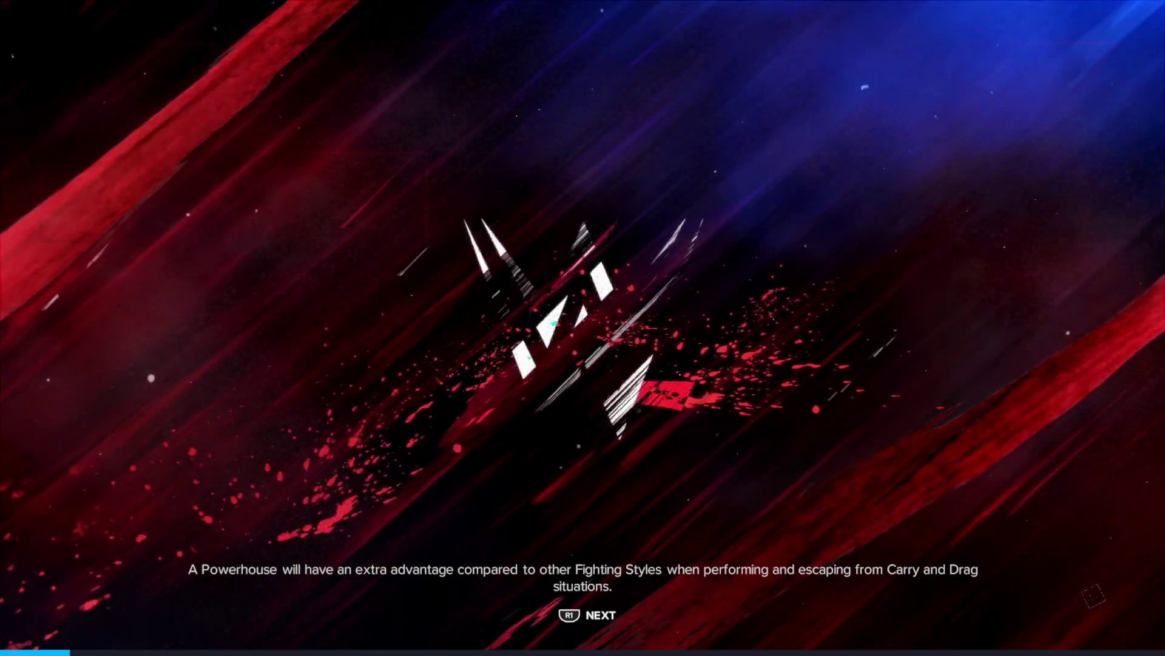
key(Right)
key(Return)
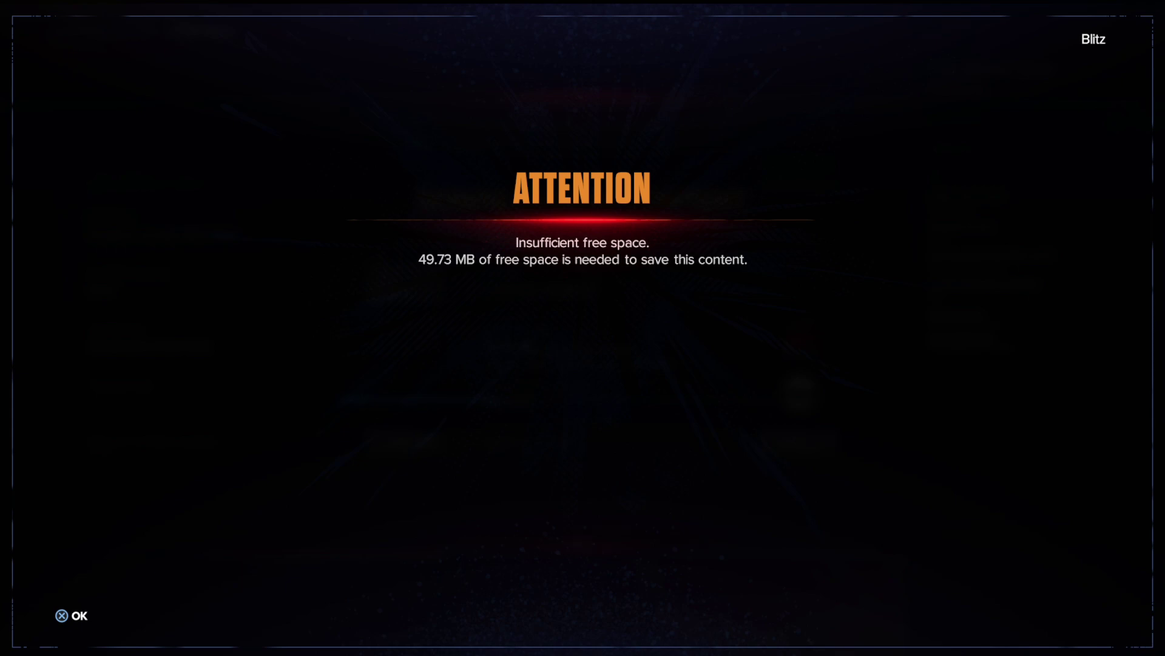
key(Return)
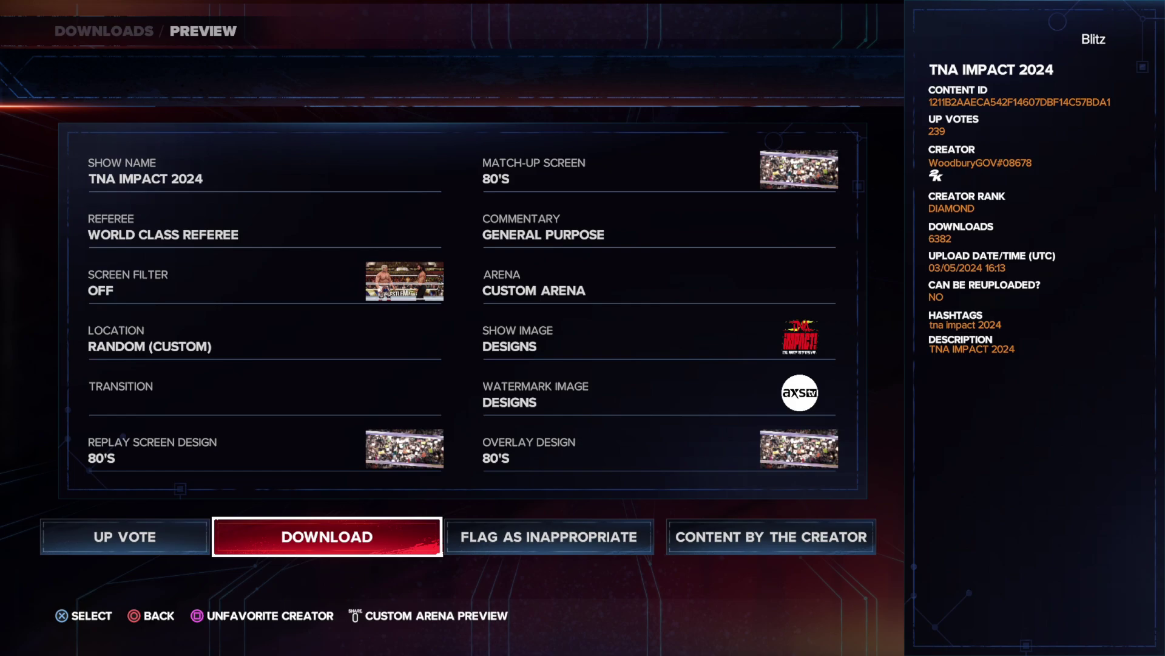
key(Escape)
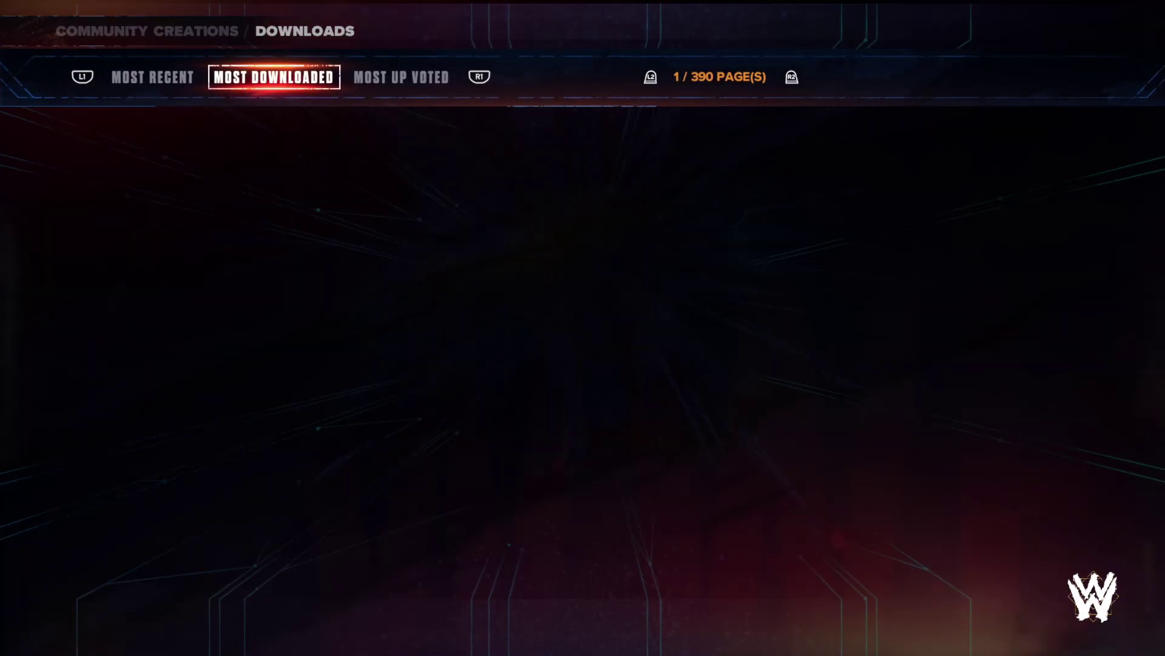
Step: Leave Community Creations and open Options > Extras > Deletion Utility
key(Escape)
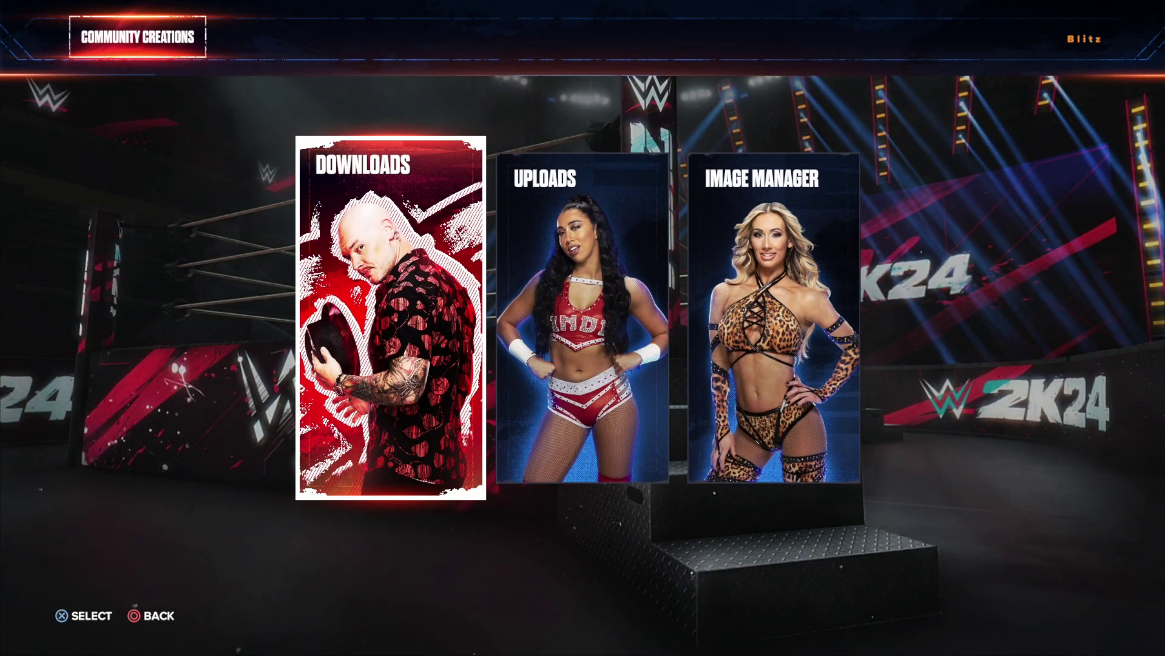
key(Escape)
key(e)
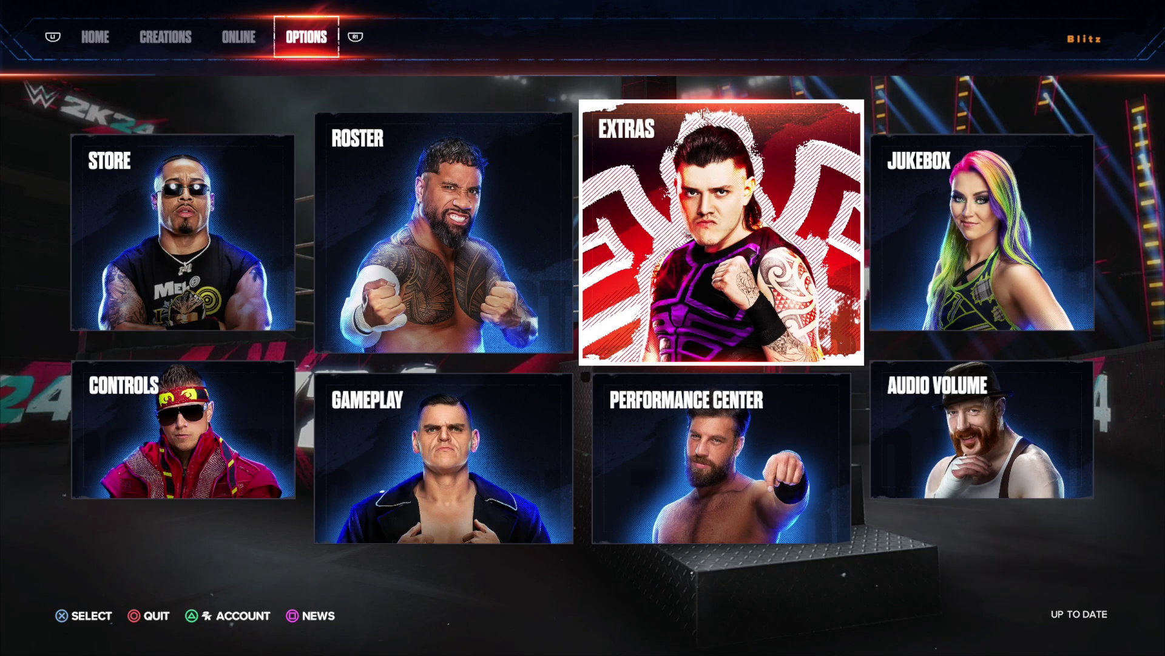
key(Return)
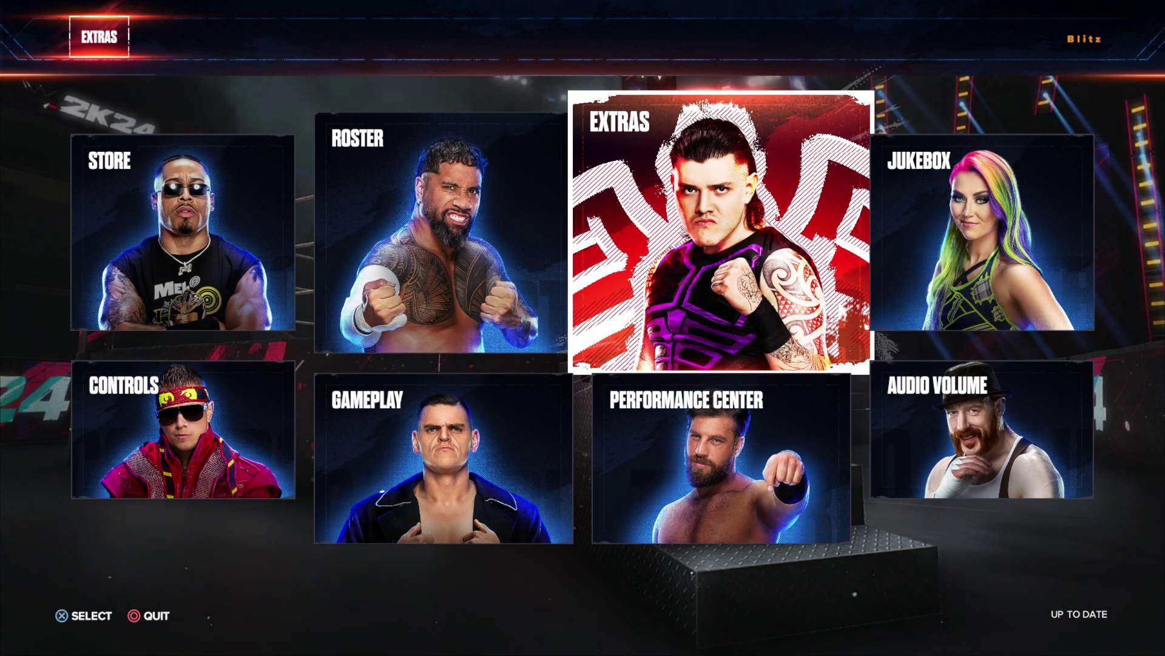
key(Right)
key(Right)
key(Right)
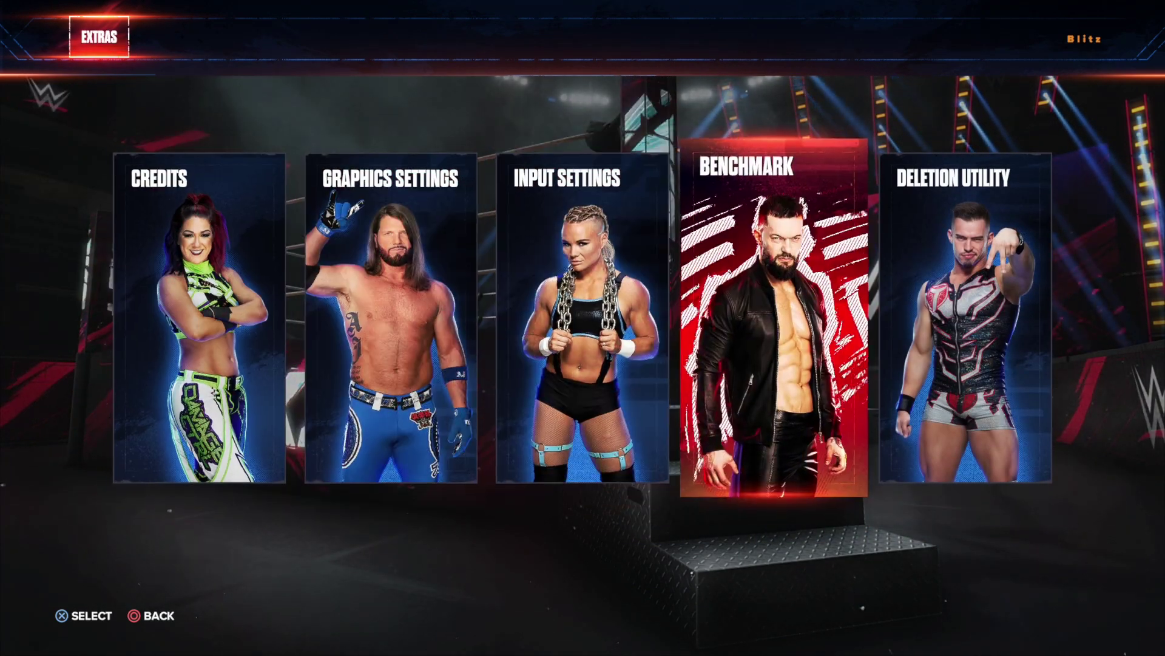
key(Right)
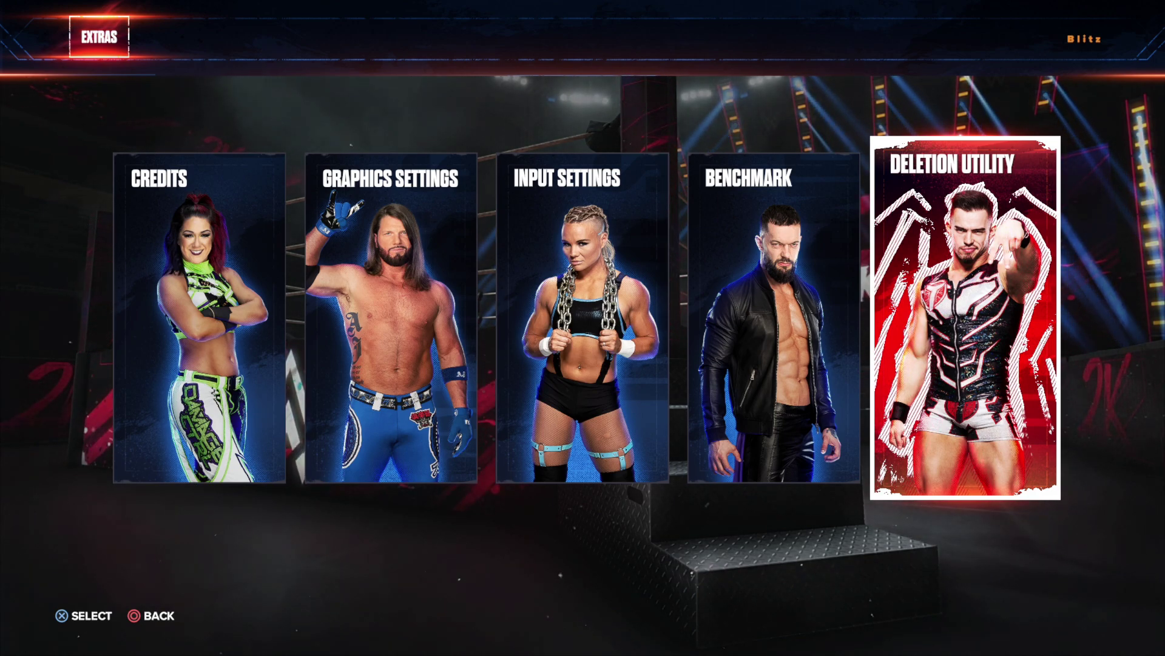
key(Return)
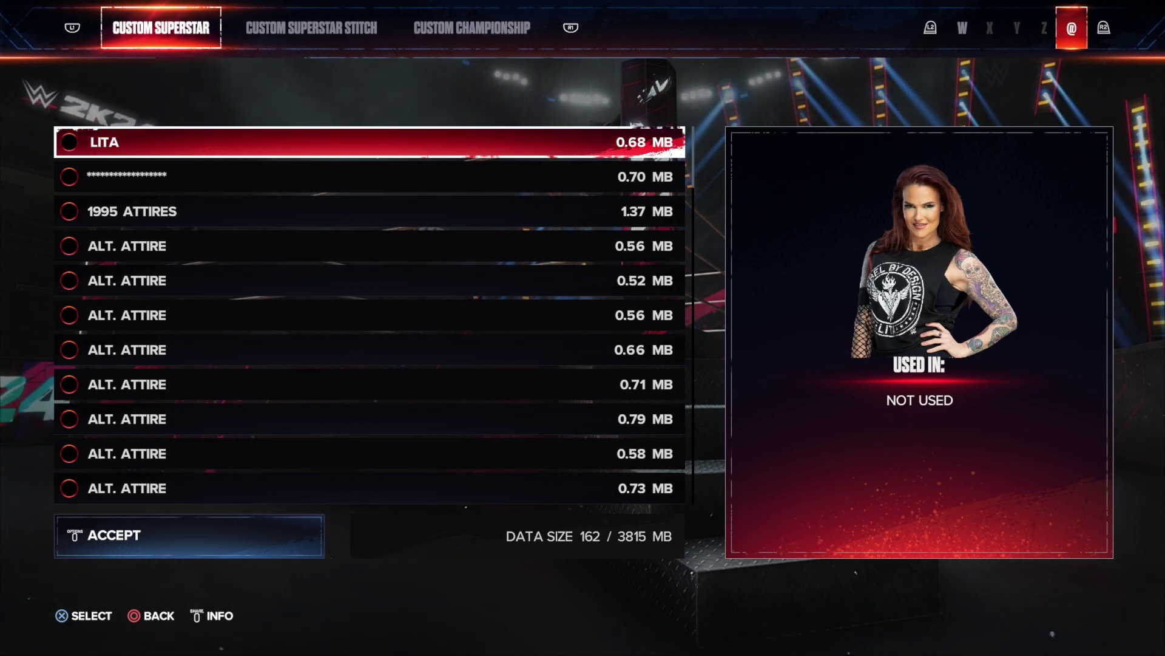
Step: Scroll the Custom Superstar list from A entries down to the unused 0.70 MB Stone Cold under @
key(Right)
key(Down)
key(Down)
key(Down)
key(Down)
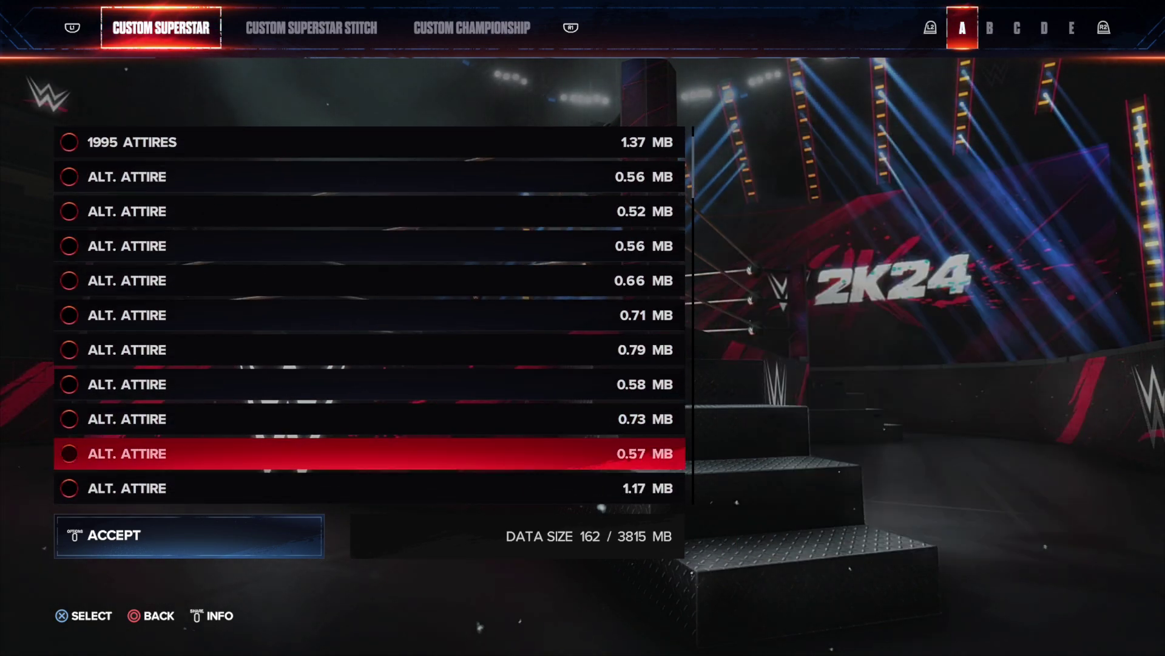
key(Down)
key(Down)
key(Down)
key(Down)
key(Down)
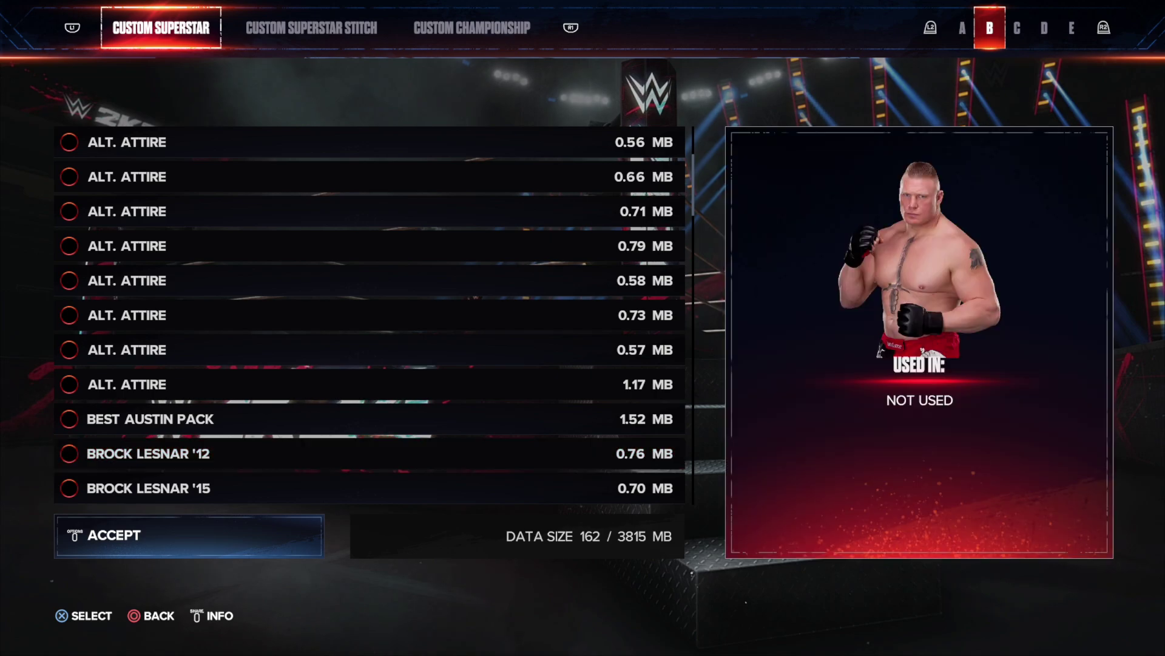
key(Down)
key(Down)
key(Down)
key(Down)
key(Down)
key(Down)
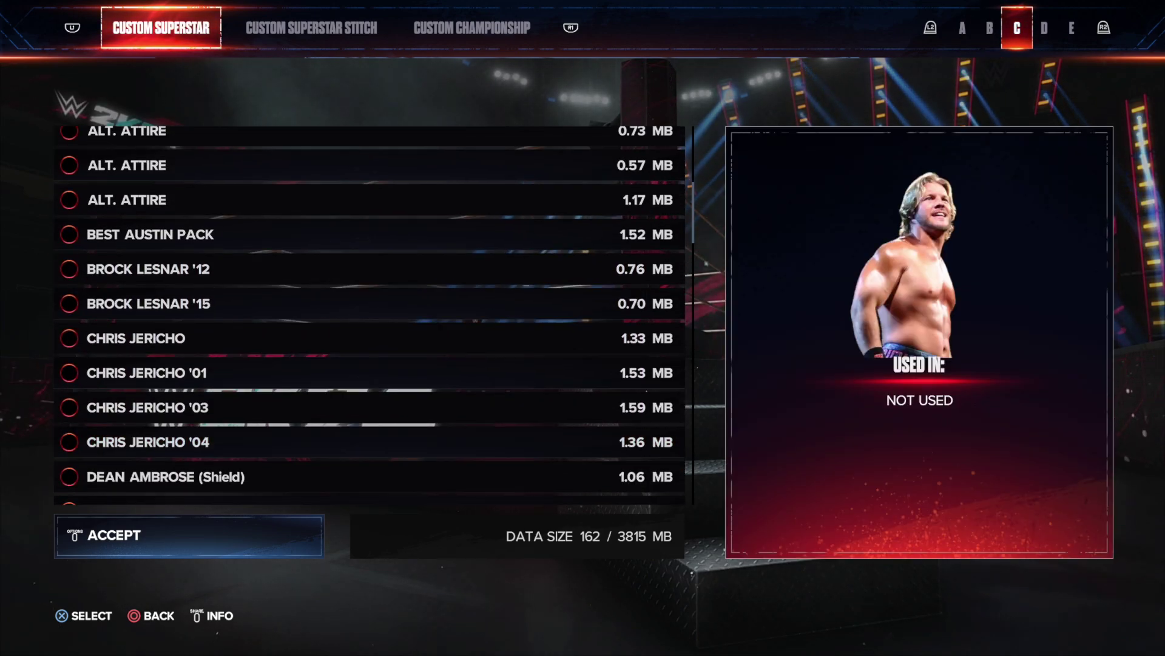
key(Down)
key(Down)
key(Down)
key(Down)
key(Down)
key(Down)
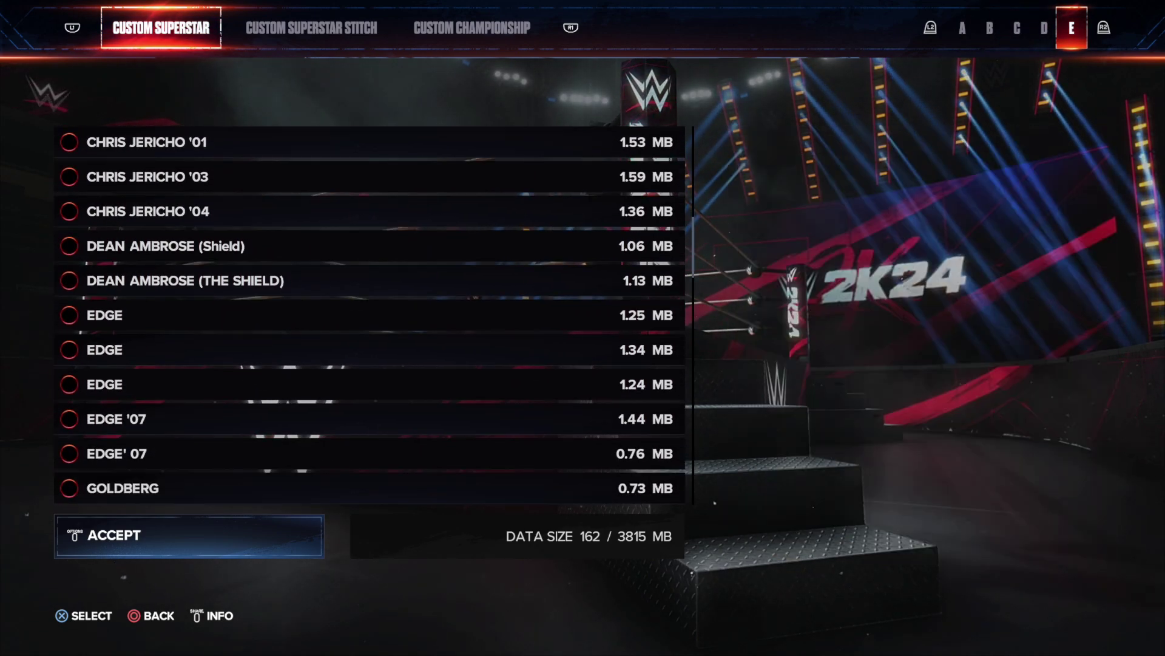
key(Down)
key(Down)
key(Down)
key(Down)
key(Down)
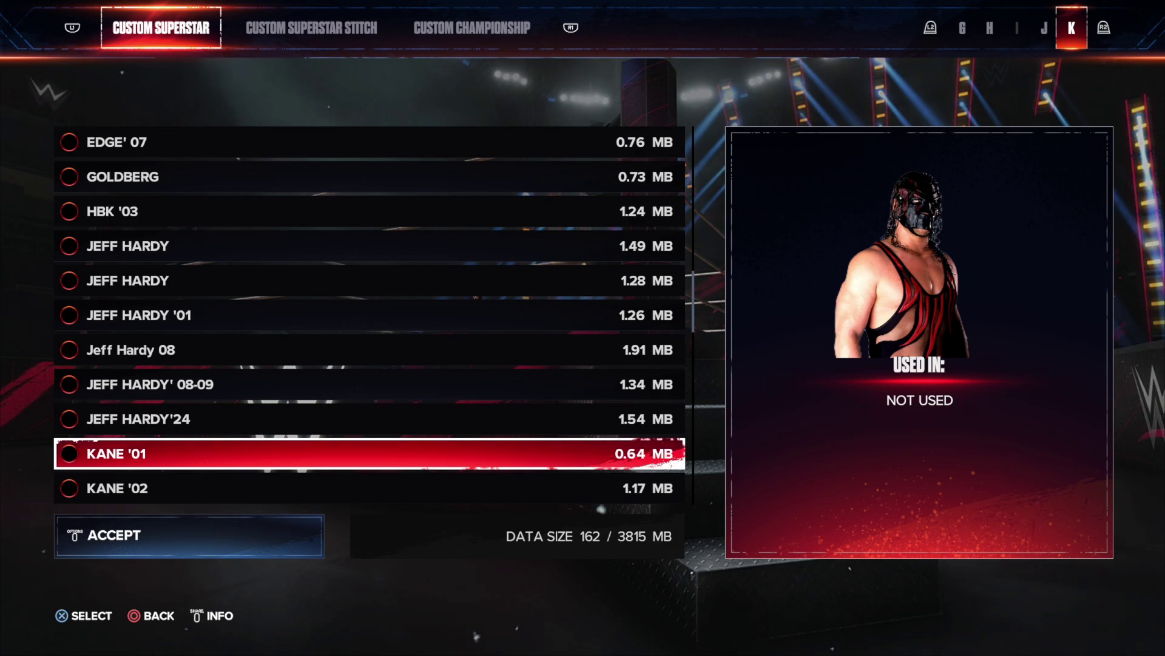
key(Down)
key(Down)
key(Down)
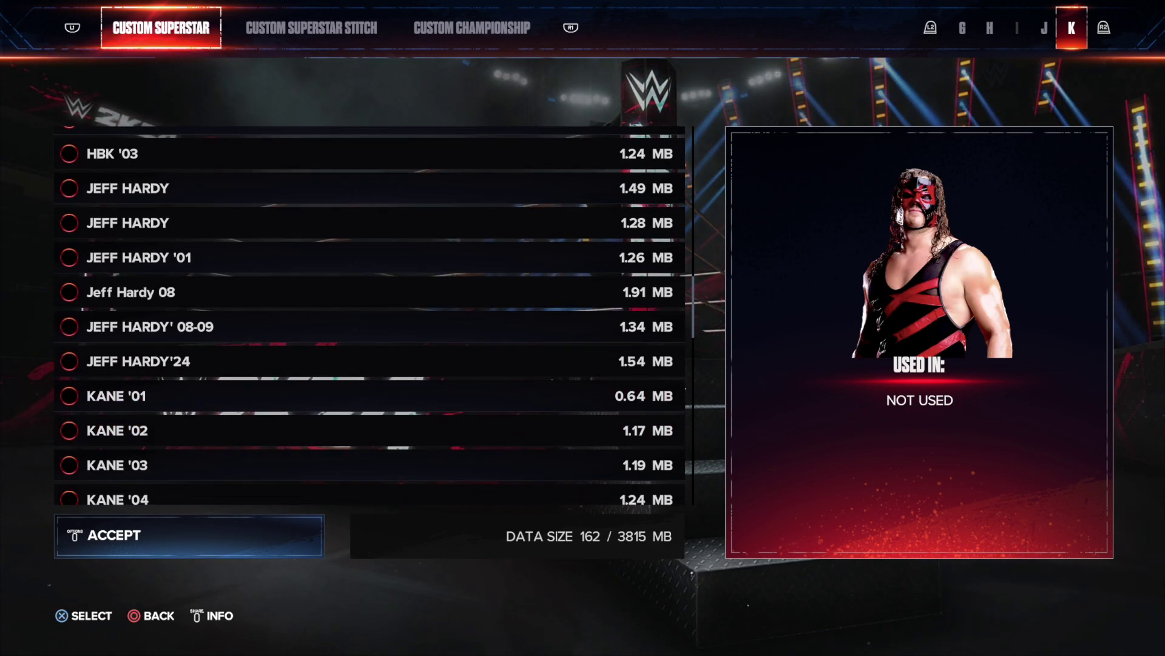
key(Down)
key(Down)
key(Down)
key(Down)
key(Down)
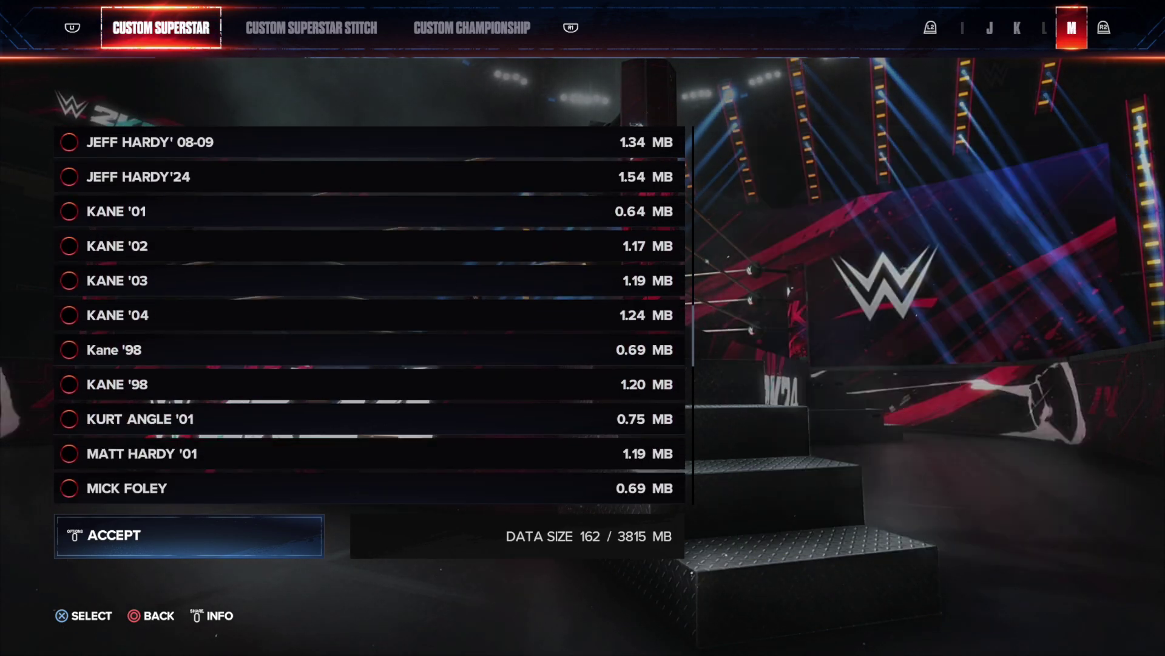
key(Down)
key(Down)
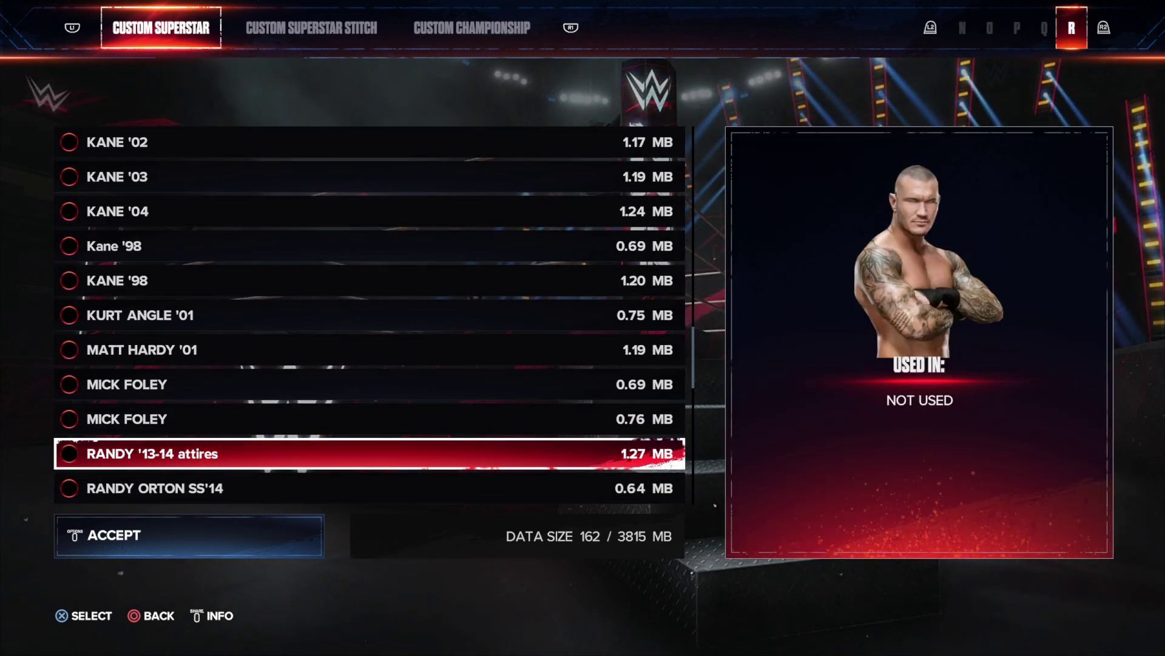
key(Down)
key(Down)
key(Down)
key(Down)
key(Down)
key(Down)
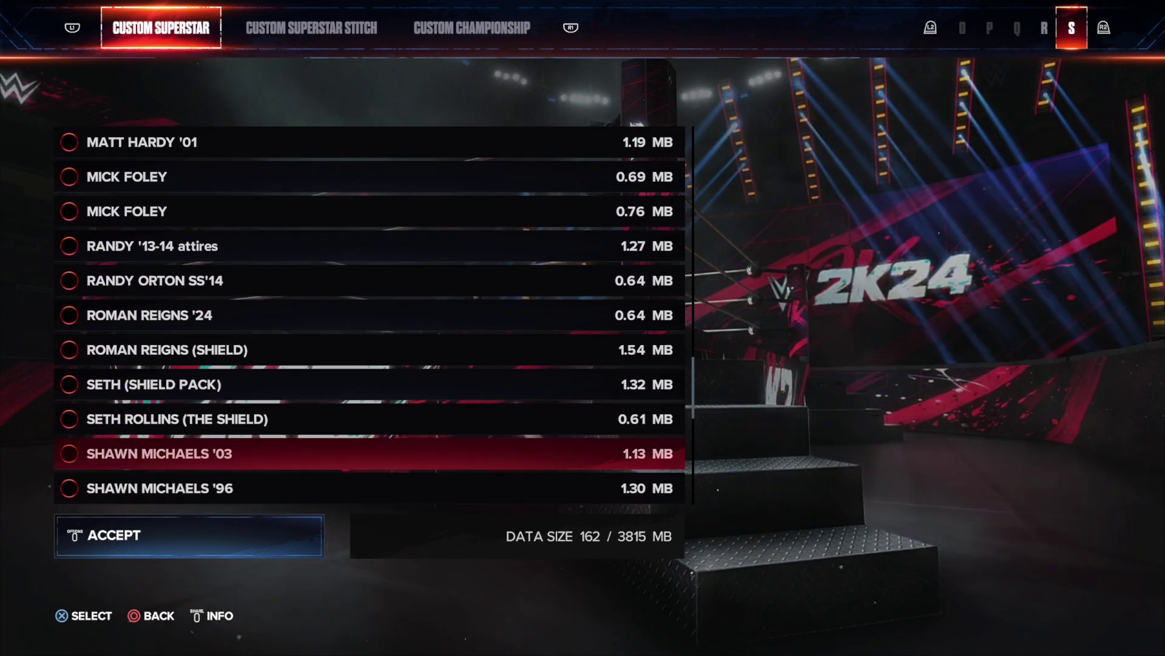
key(Down)
key(Down)
key(Down)
key(Down)
key(Down)
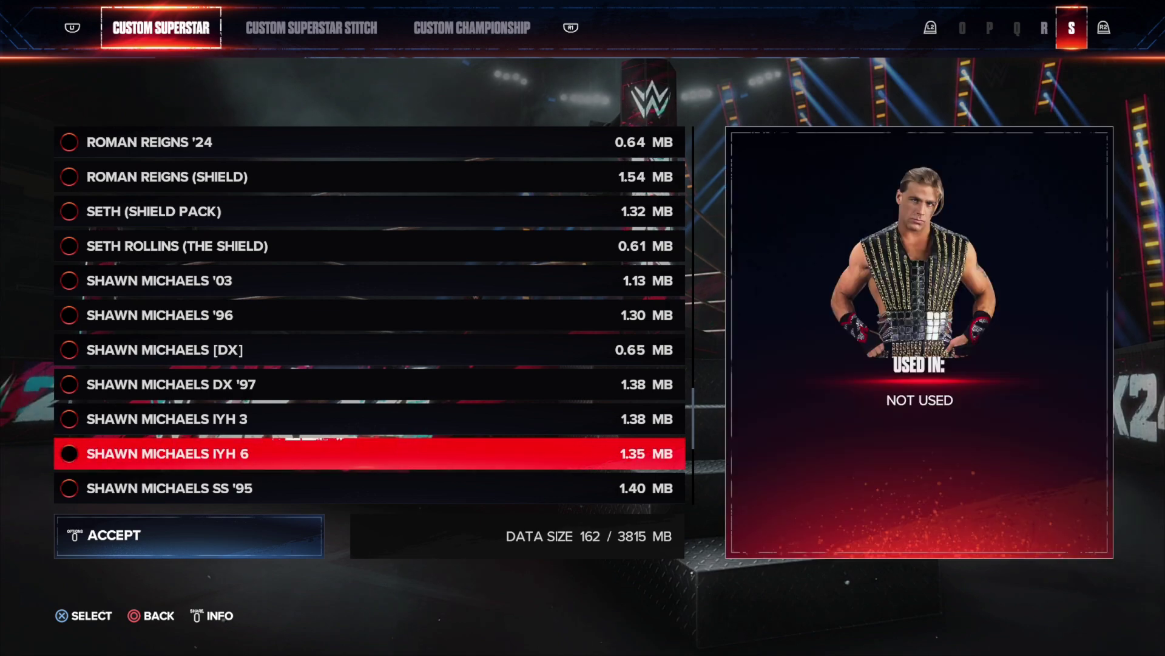
key(Down)
key(Down)
key(Down)
key(Down)
key(Down)
key(Down)
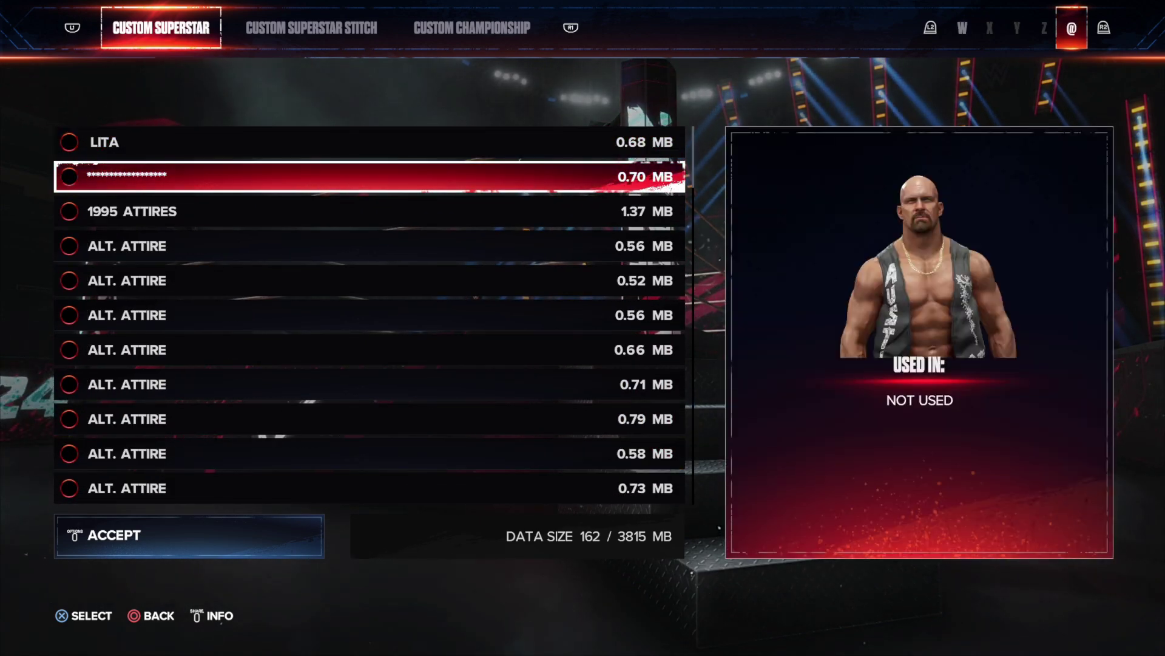
Step: Mark the 0.70 MB Stone Cold superstar and confirm YES to delete it
key(Return)
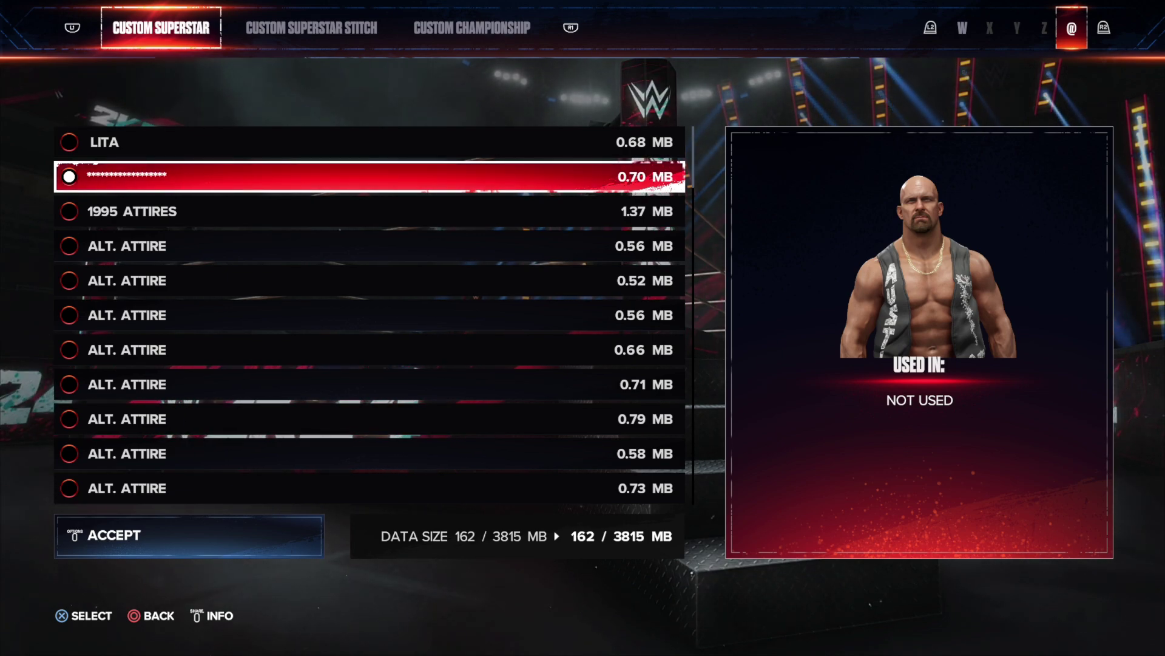
key(Return)
key(Up)
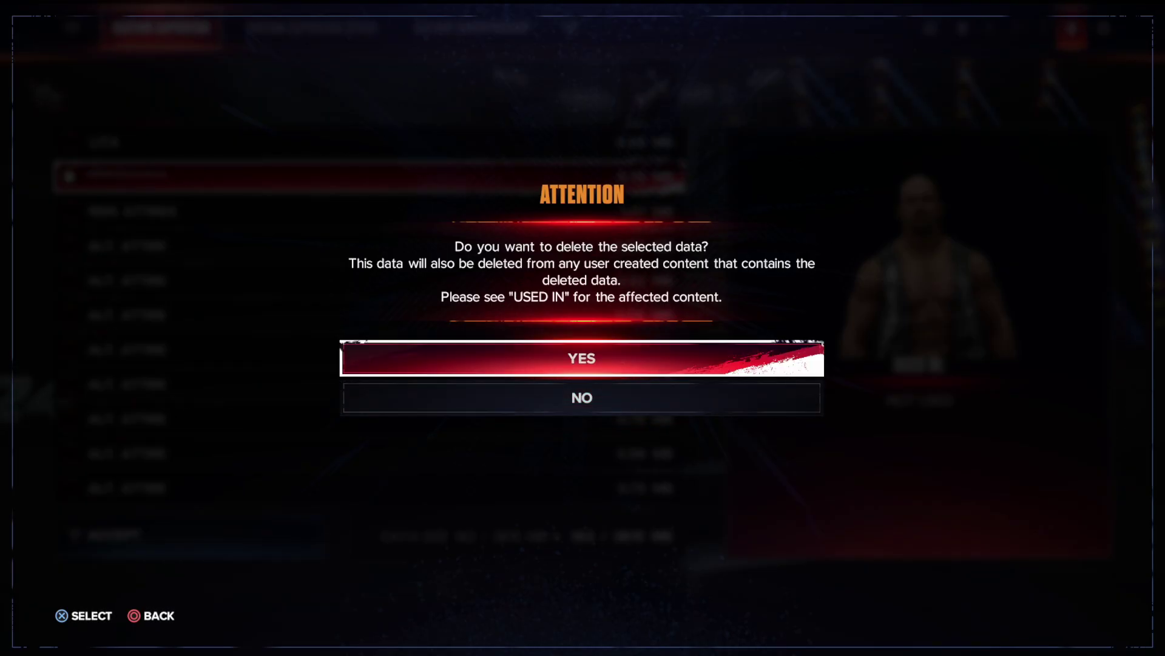
key(Return)
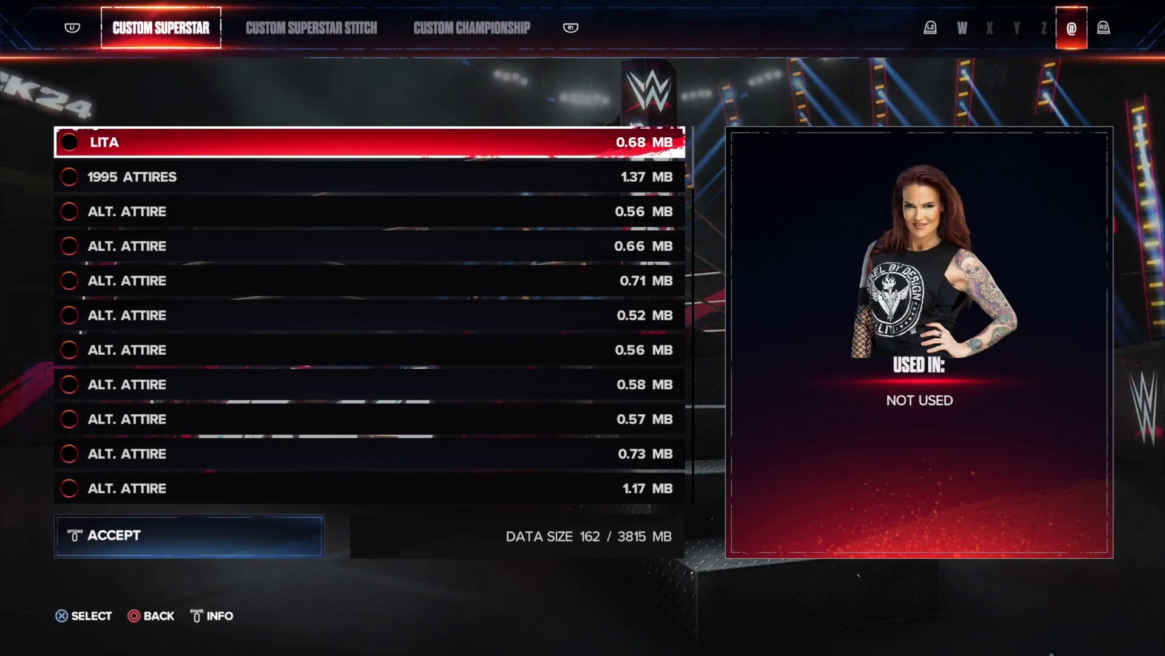
Step: Browse the Custom Arena list past RAW '01, then move on to the empty Custom Video category
key(e)
key(e)
key(e)
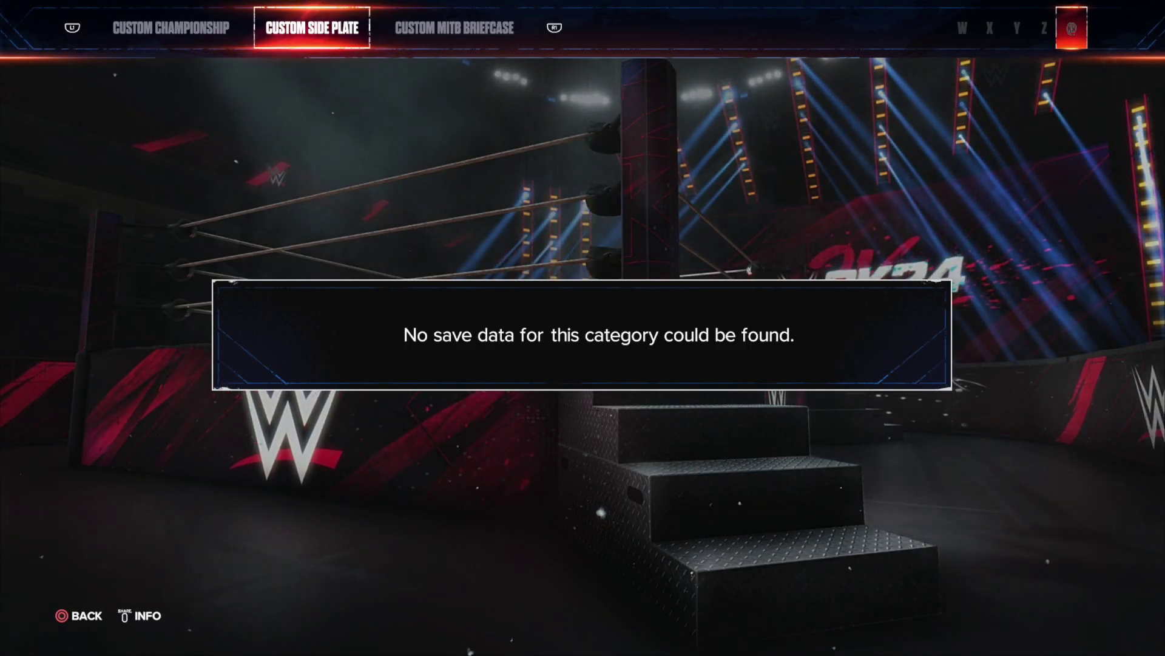
key(e)
key(e)
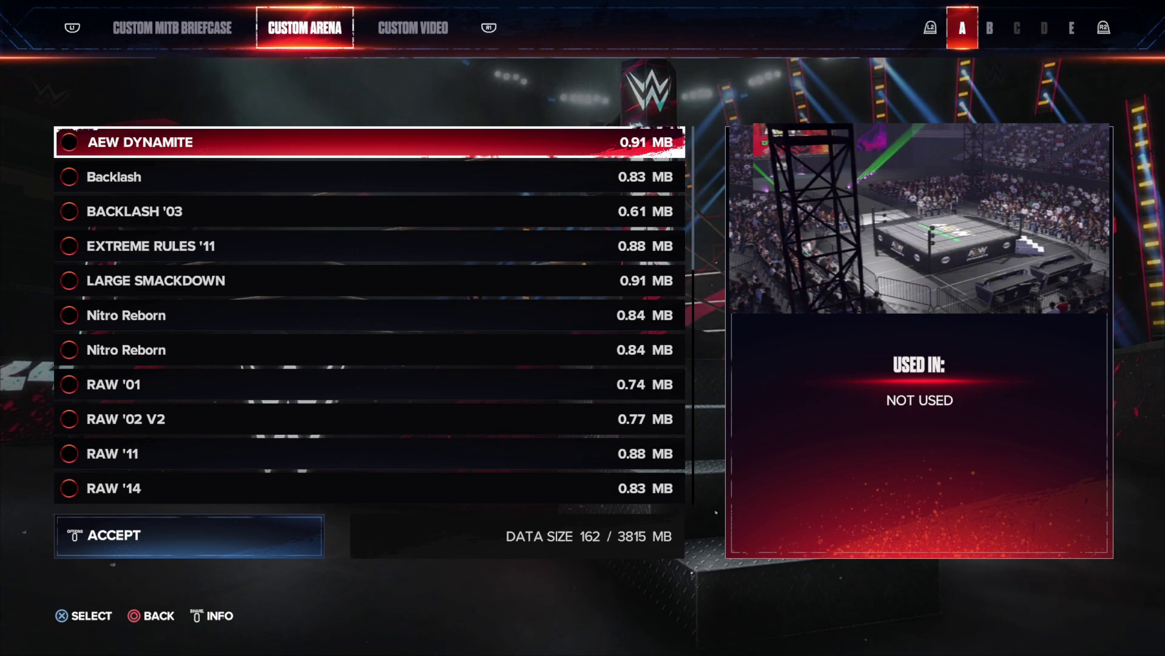
key(Down)
key(Down)
key(Down)
key(Down)
key(Down)
key(Down)
key(Down)
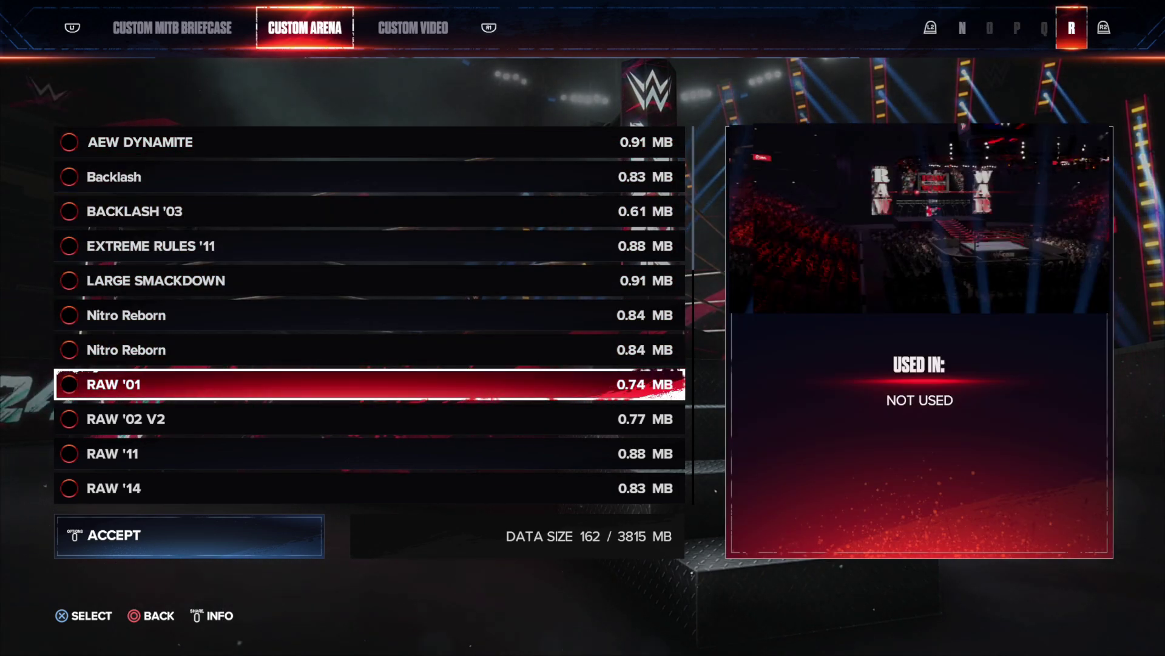
key(Down)
key(Down)
key(Down)
key(Down)
key(Down)
key(Down)
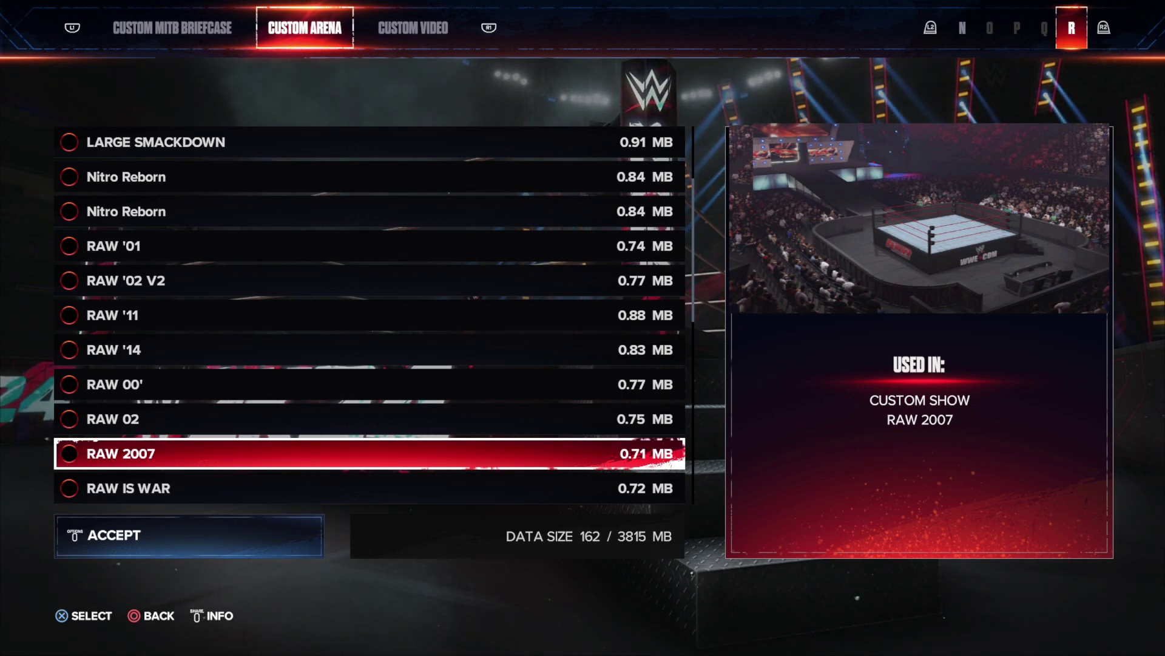
key(e)
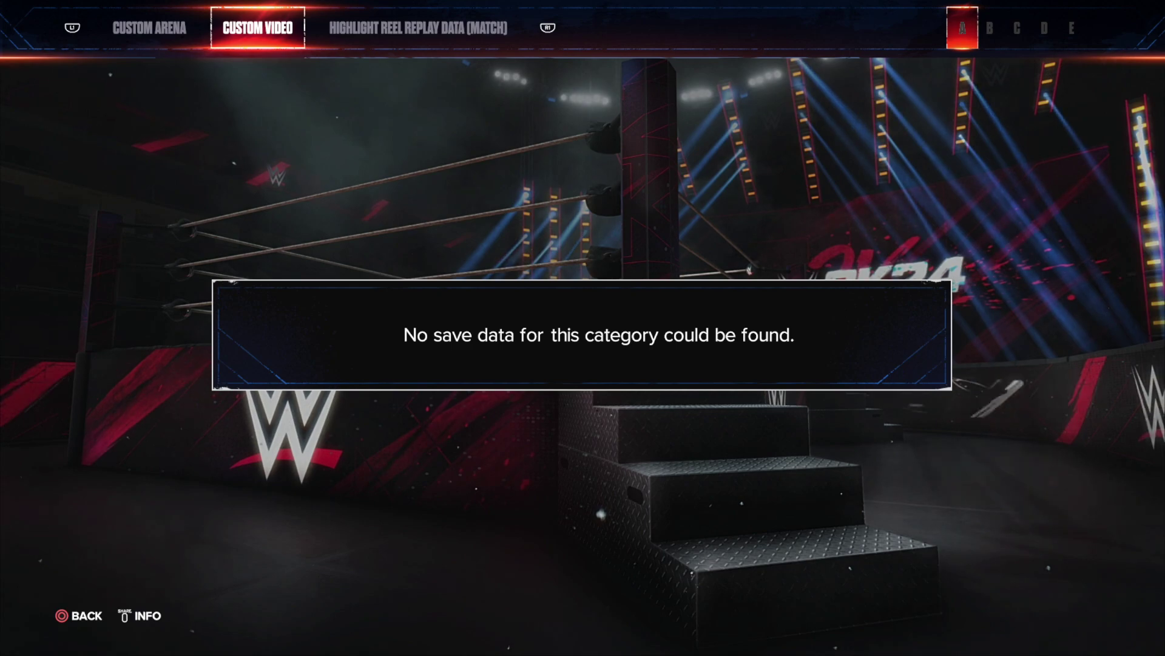
Step: Cycle through Highlight Reel, Custom Image slots under S, and Group Image to Crowd Signs
key(Page_Down)
key(Page_Down)
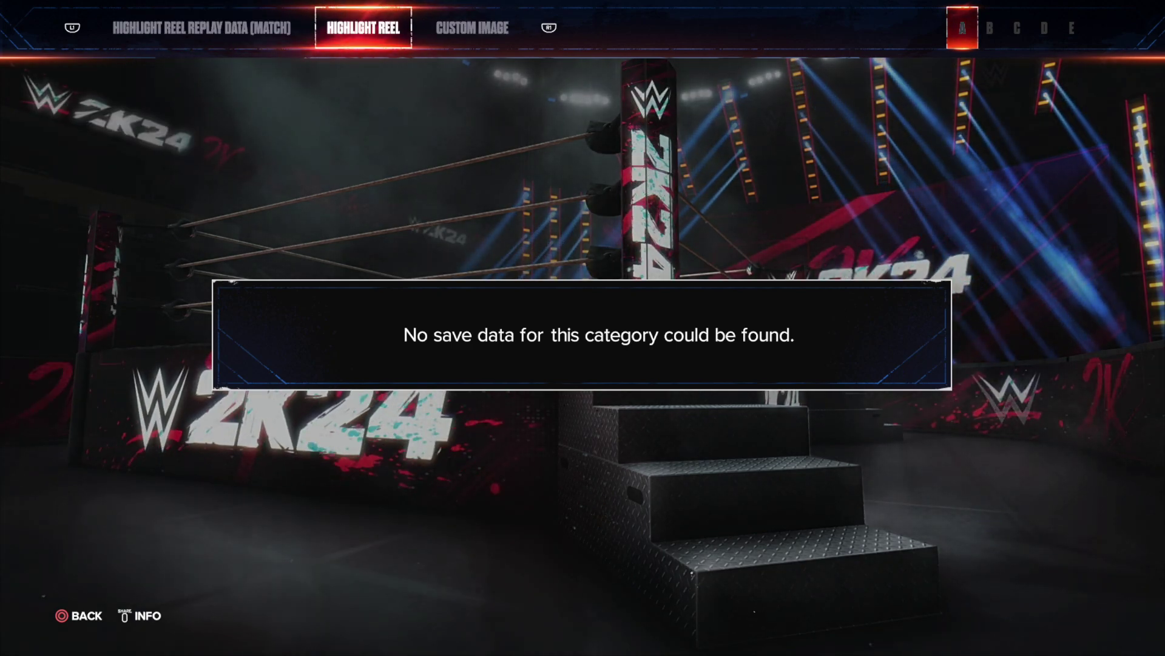
key(Page_Down)
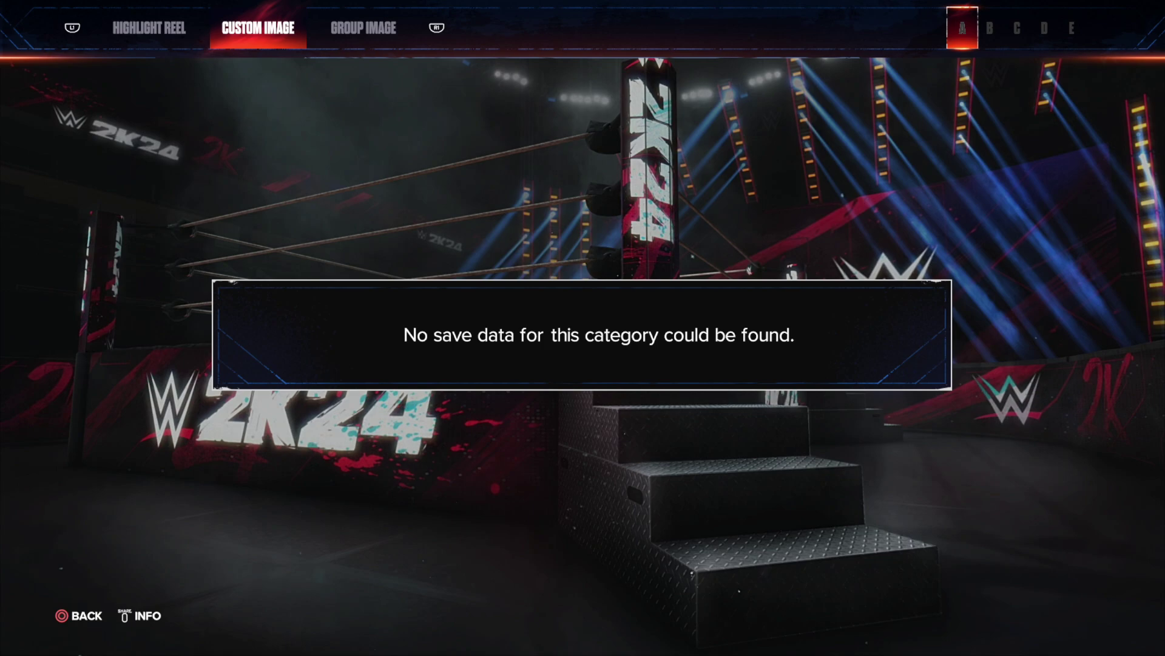
key(Left)
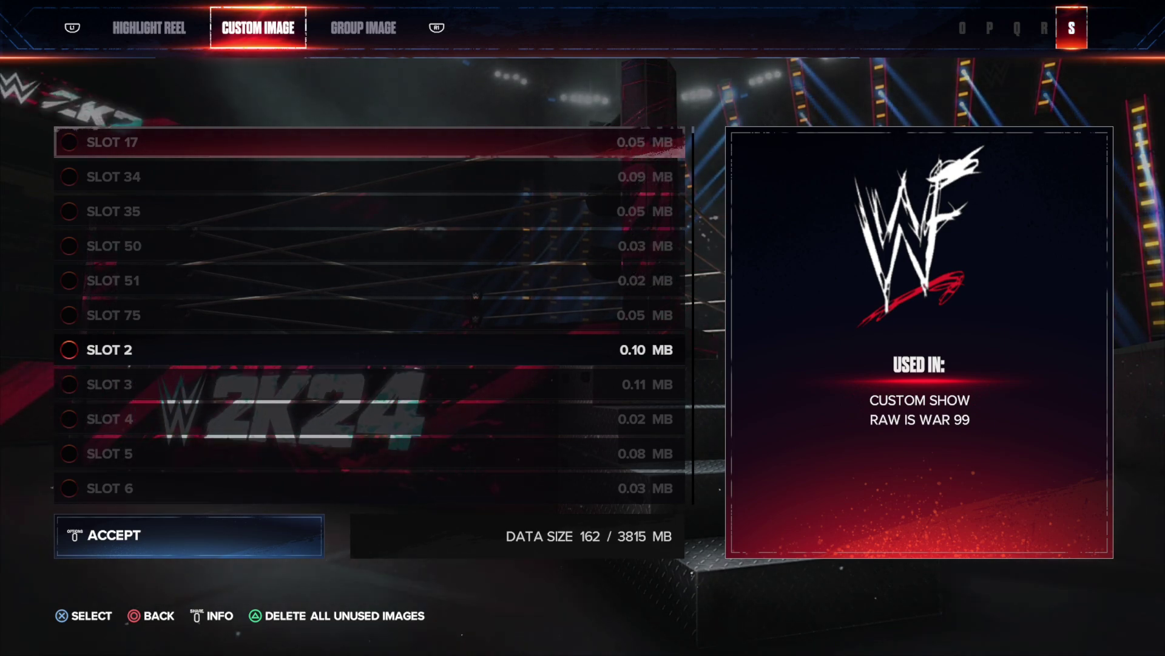
key(Page_Down)
key(Page_Down)
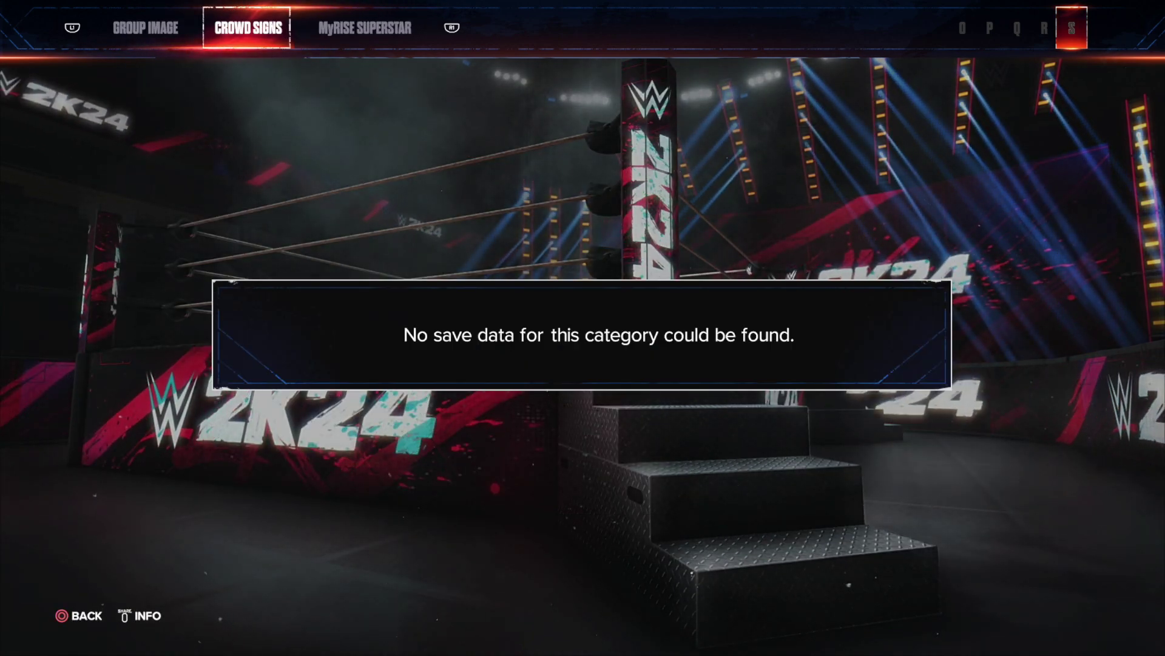
key(Page_Down)
Step: Advance past MyRise Superstar to the Universe category, which has no save data
key(Page_Down)
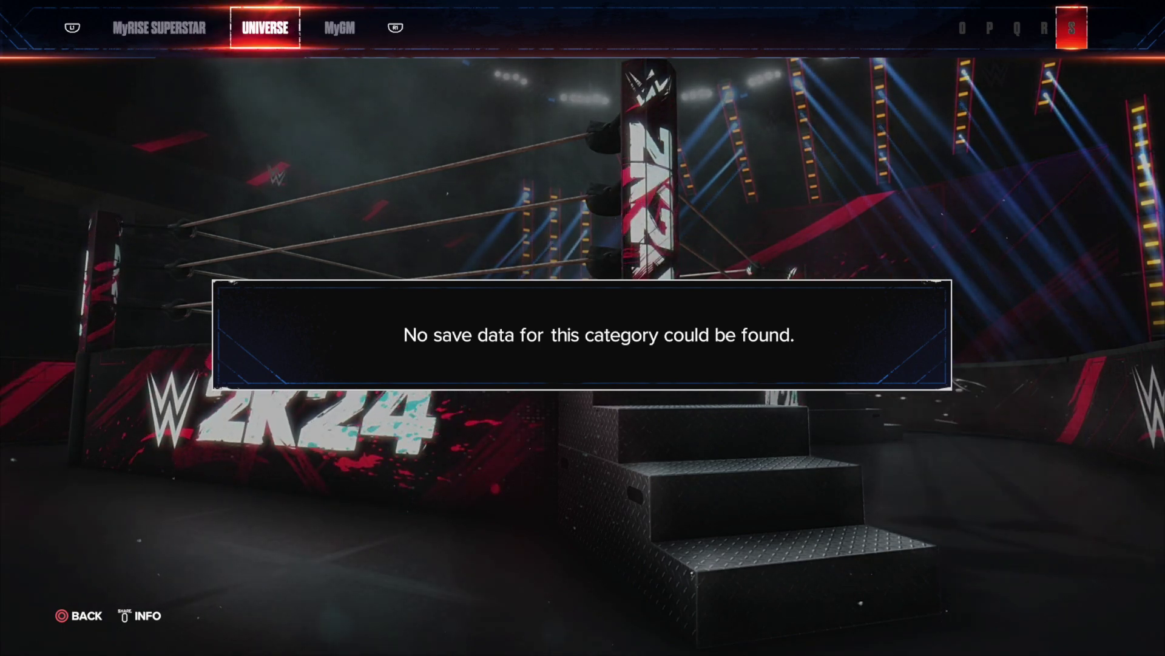
key(Page_Down)
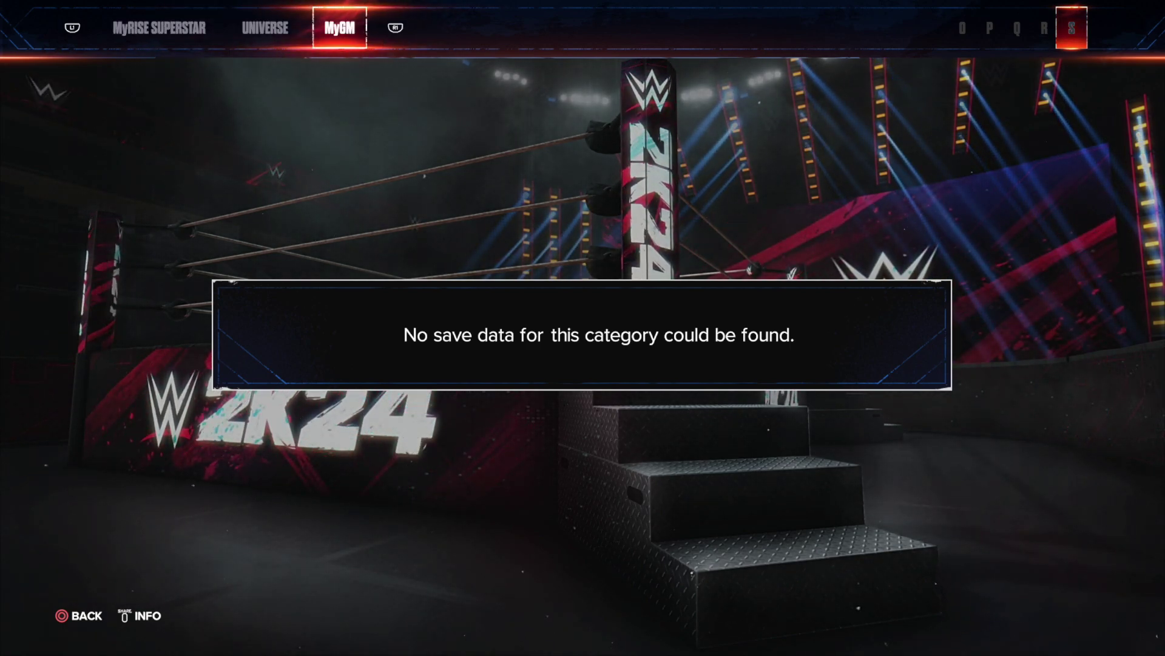